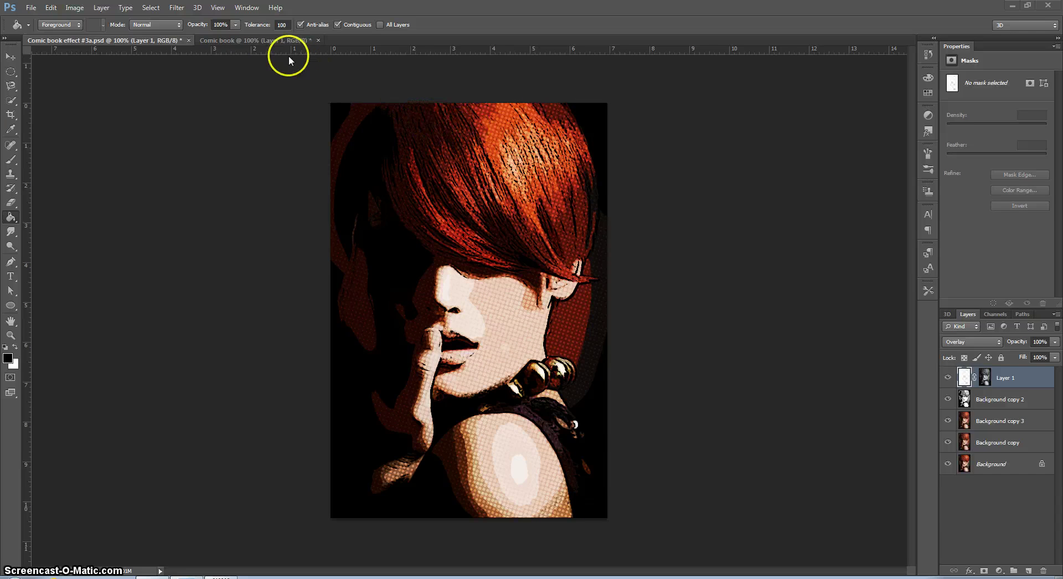
Switch to the Comic book document to show the unedited red-haired portrait.
left_click(278, 42)
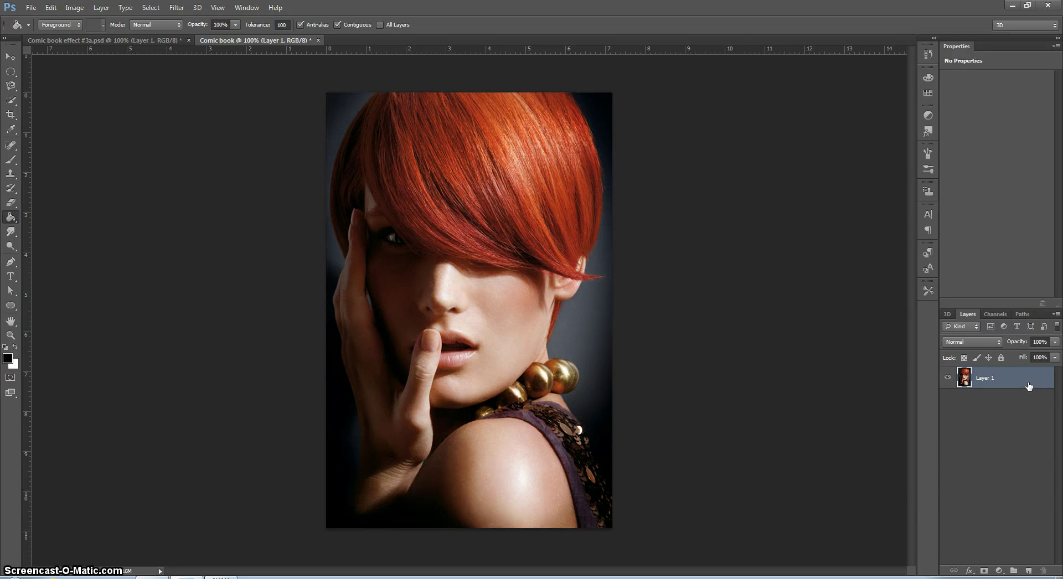
Duplicate the portrait layer twice, creating Layer 1 copy and Layer 1 copy 2.
left_click_drag(1028, 385, 1028, 570)
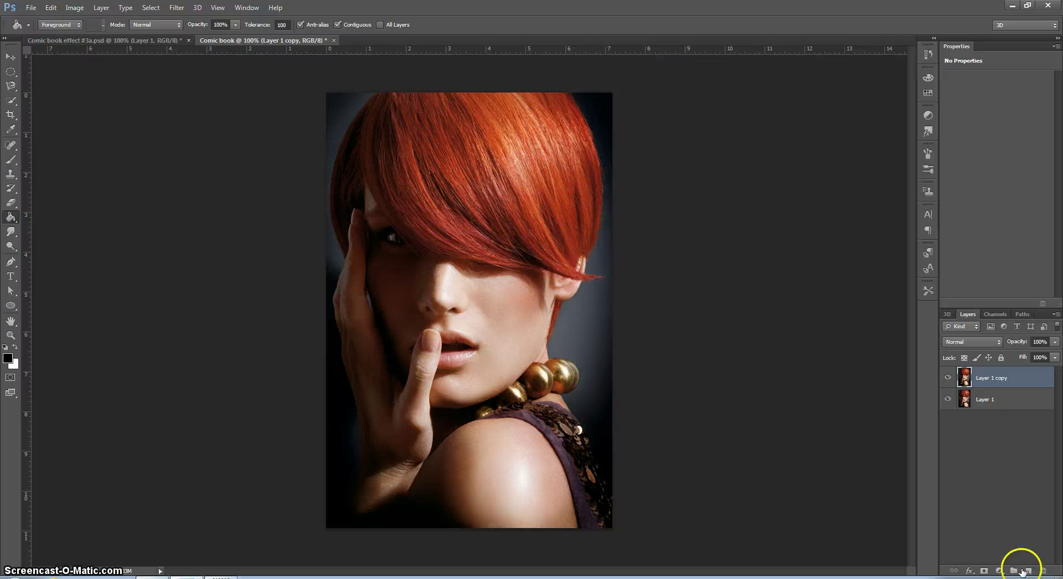
right_click(1018, 382)
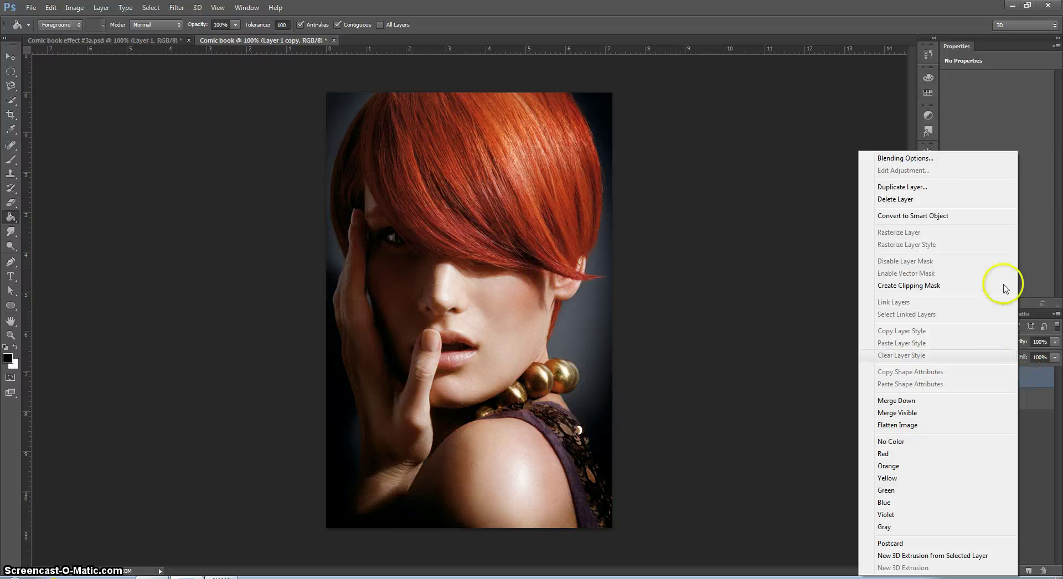
left_click(973, 192)
left_click(623, 183)
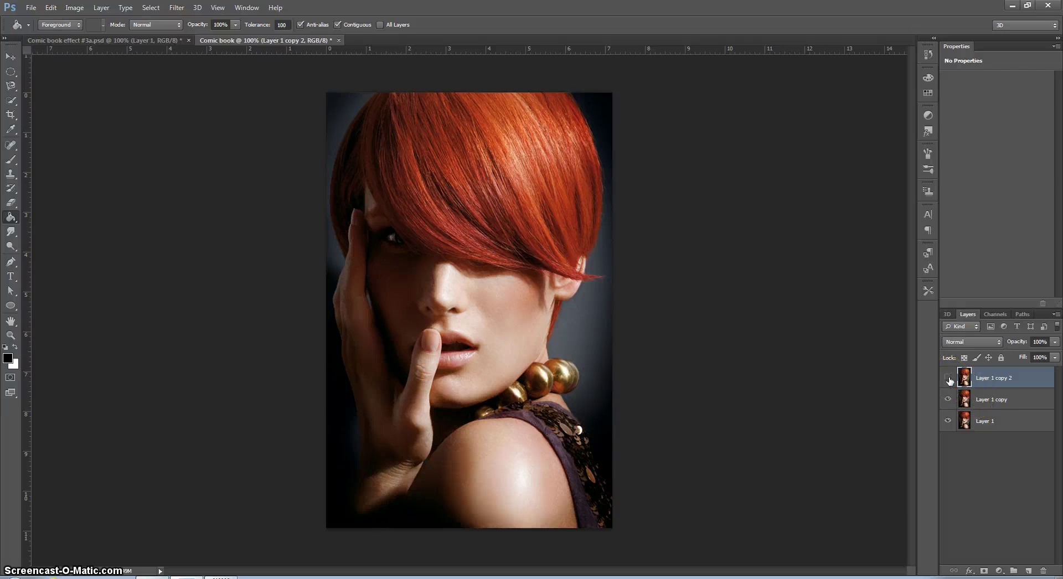
Apply the Cutout filter to Layer 1 copy with Levels 8, Simplicity 0, Fidelity 3.
left_click(979, 402)
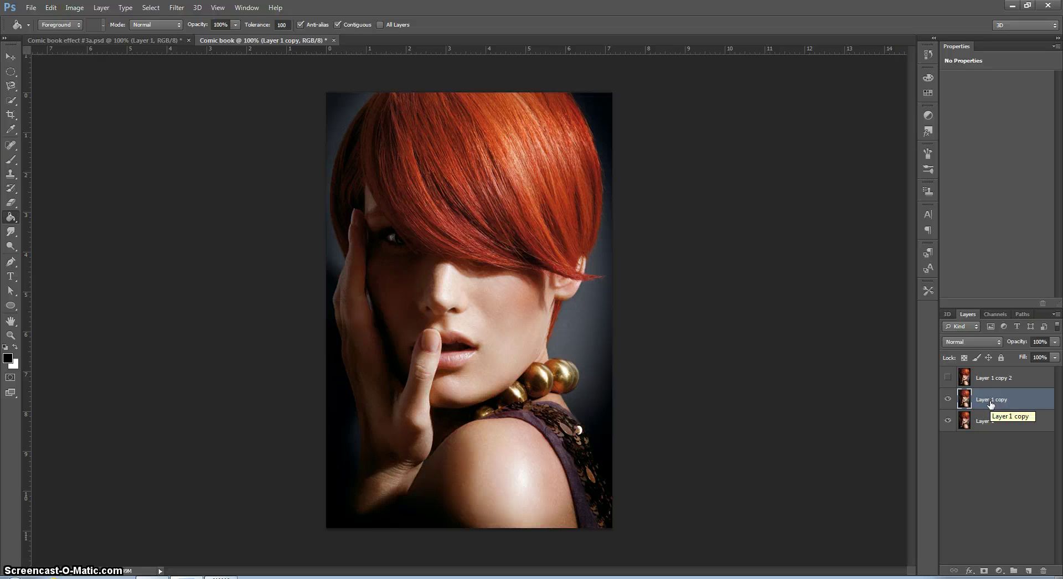
left_click(196, 8)
mouse_move(178, 8)
left_click(195, 41)
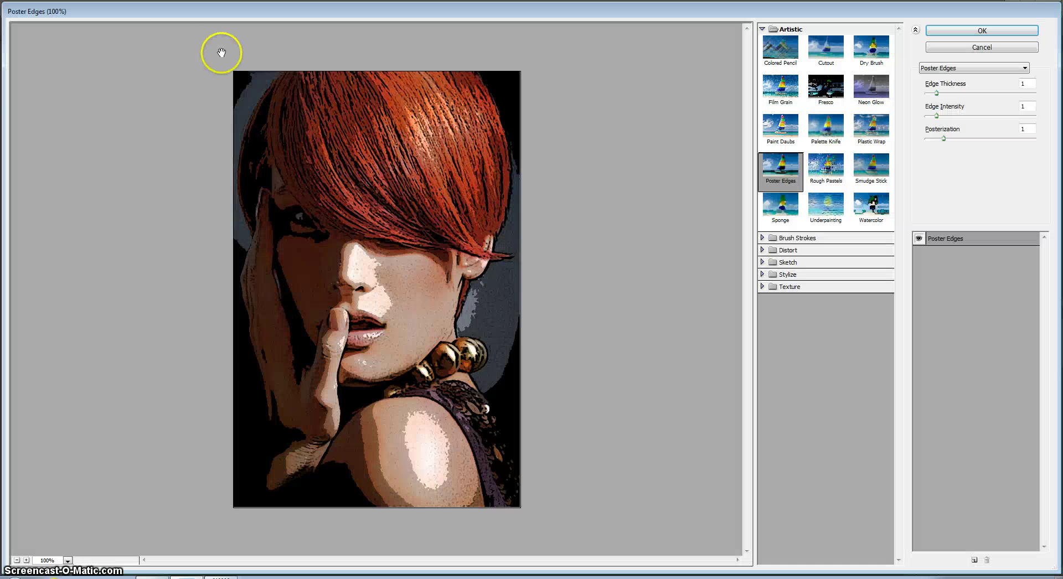
left_click(821, 53)
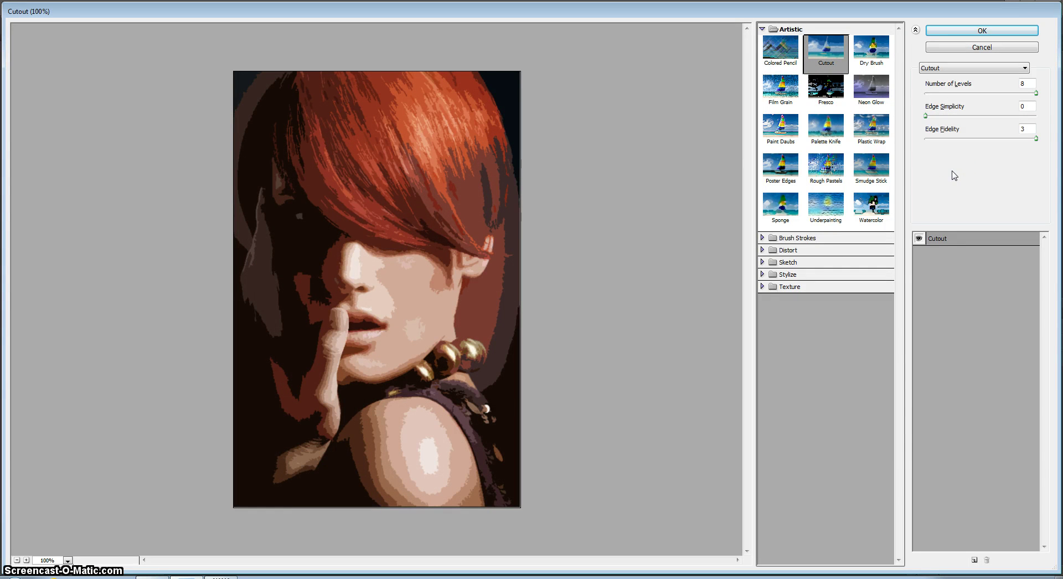
left_click(950, 150)
left_click(963, 34)
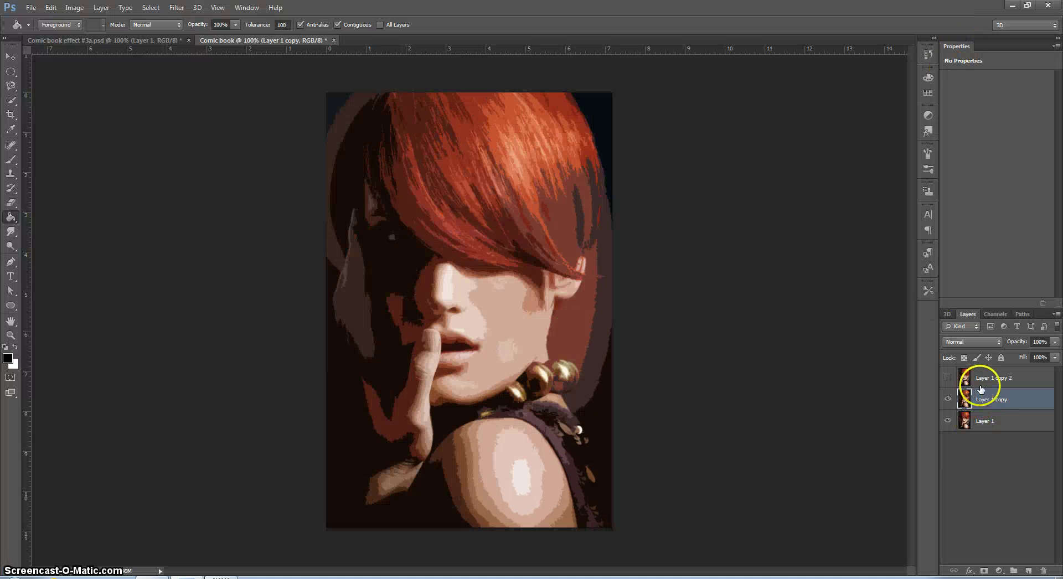
Show Layer 1 copy 2 and desaturate it to black-and-white with Shift+Ctrl+U.
left_click(990, 384)
left_click(949, 381)
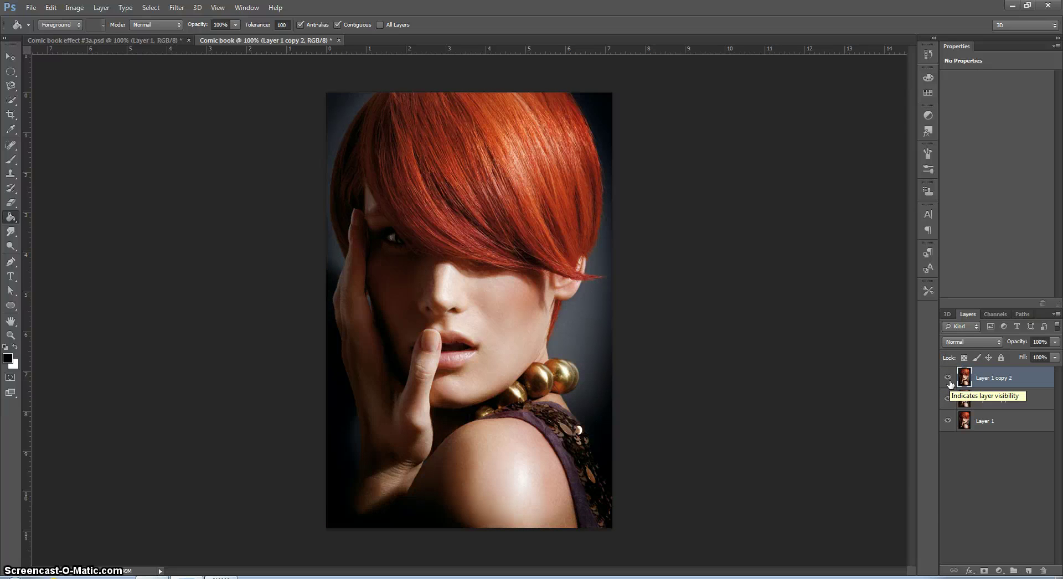
key("ctrl+shift+u")
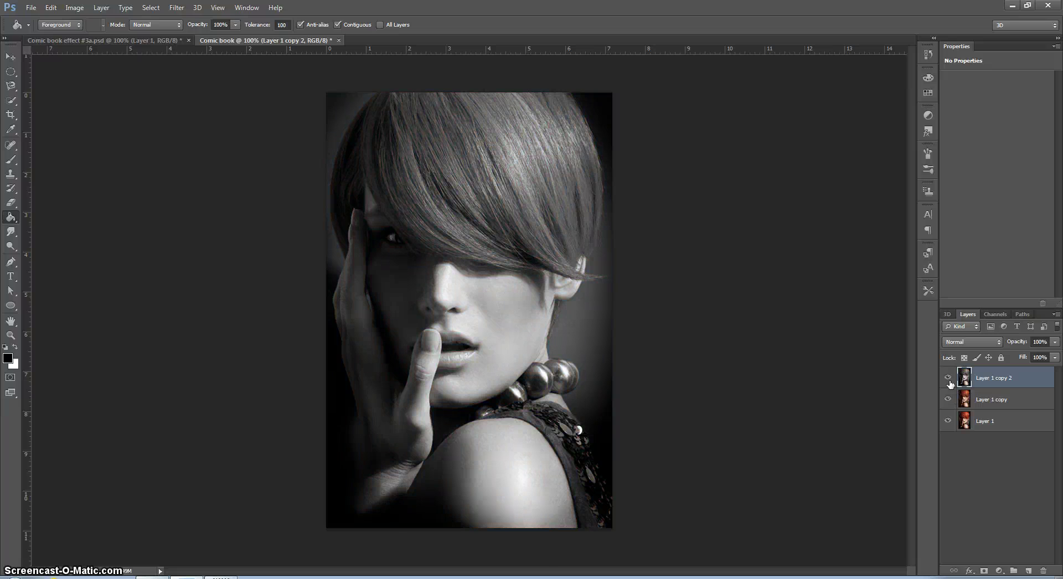
Load the RGB channel's bright areas as a selection, then return to the layers.
left_click(993, 316)
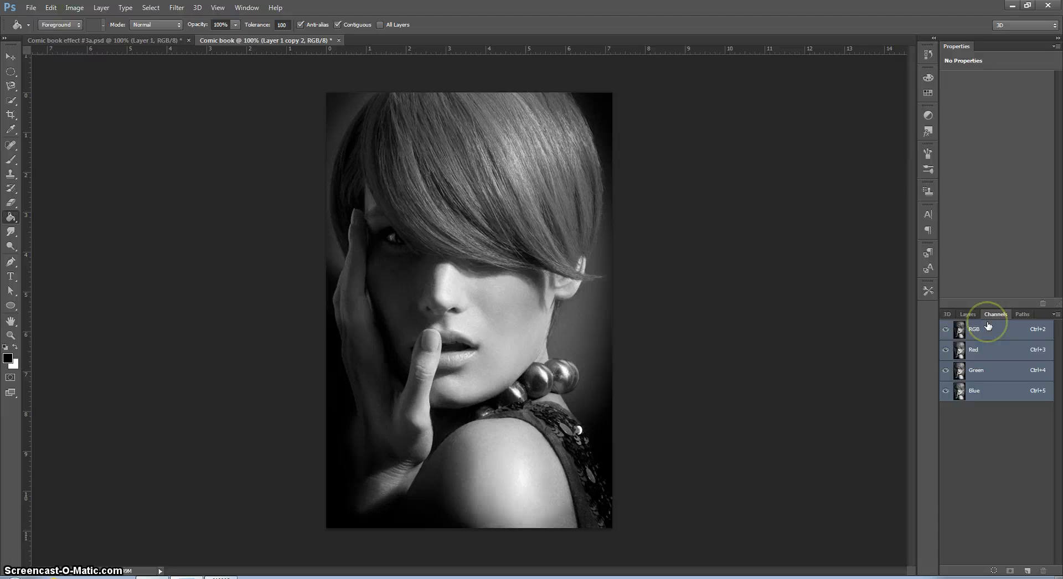
left_click_drag(988, 325, 972, 335)
left_click(966, 332)
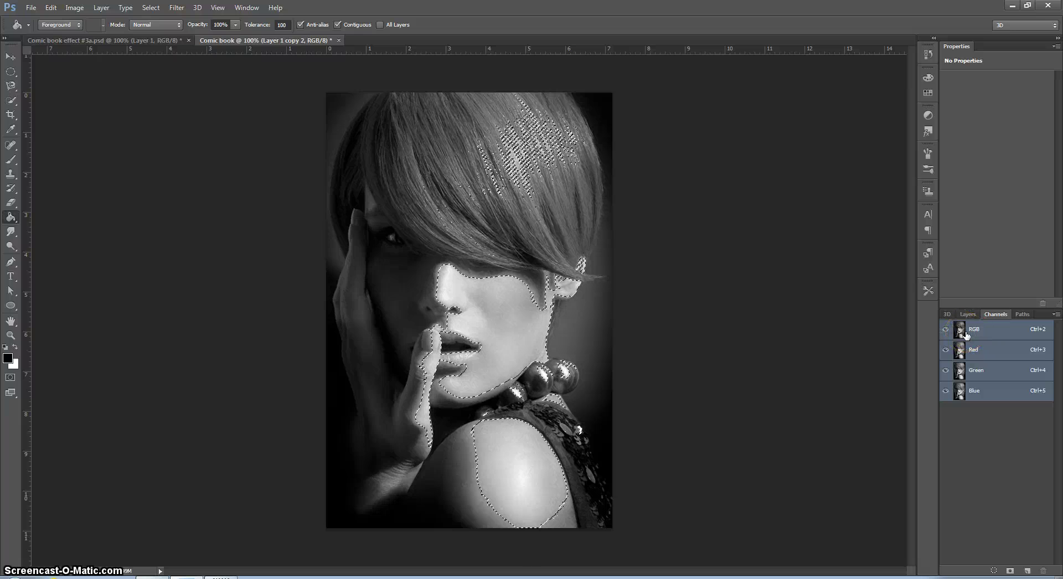
left_click(984, 323)
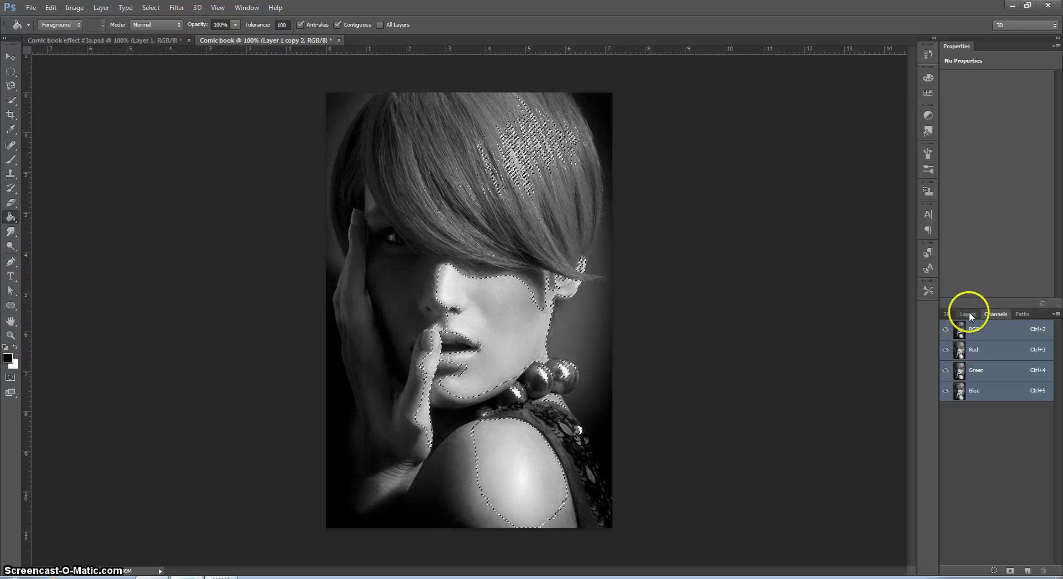
left_click(968, 314)
left_click(989, 384)
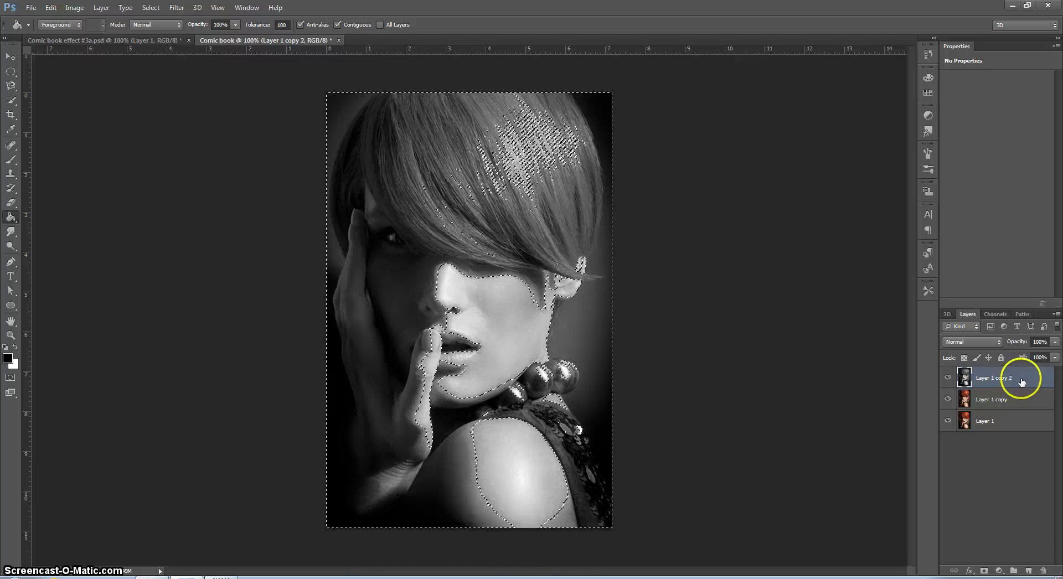
Add a new empty Layer 2 on top and clear the selection with Ctrl+D.
left_click(1028, 570)
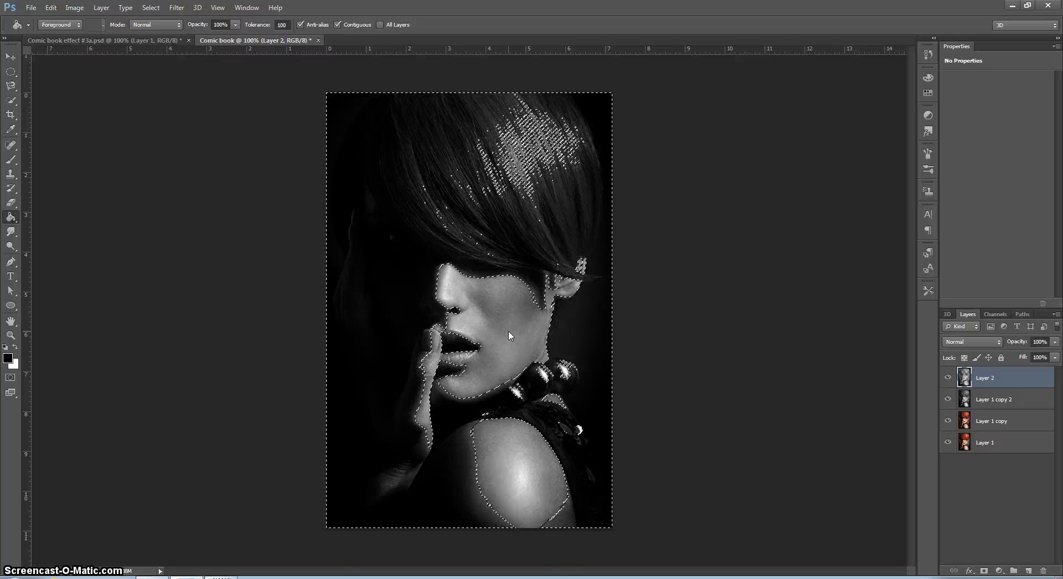
key("ctrl+d")
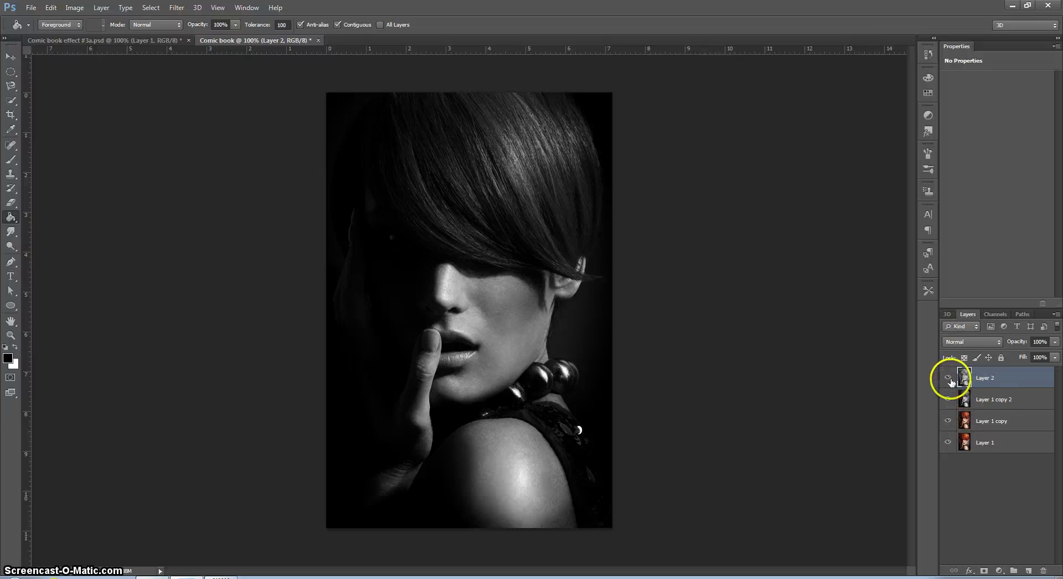
Hide the grey layers and duplicate the Cutout layer as Layer 1 copy 3 in Soft Light.
left_click_drag(950, 381, 955, 404)
left_click(1014, 425)
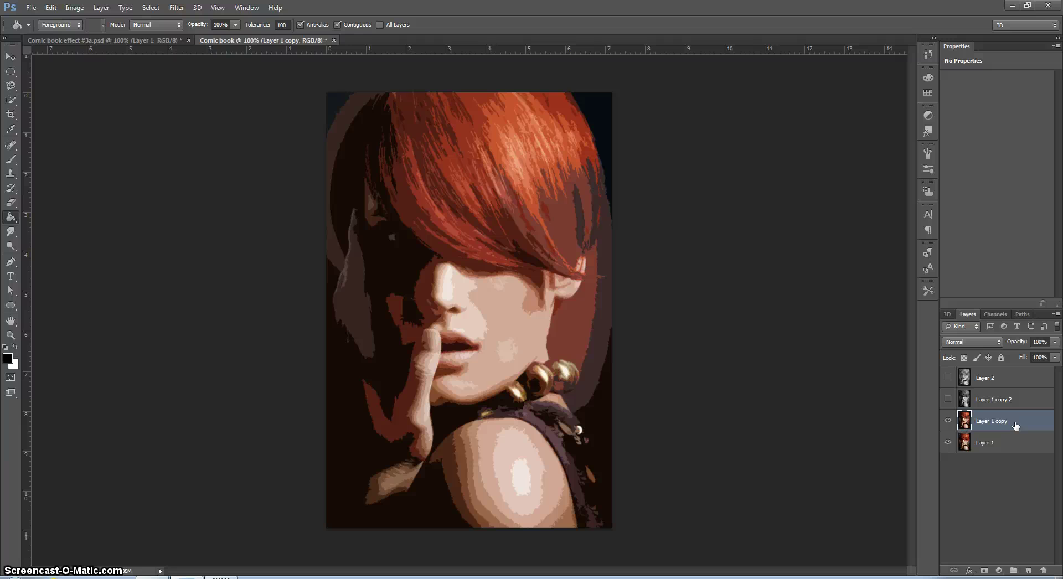
left_click_drag(1019, 422, 1028, 571)
left_click(1044, 424)
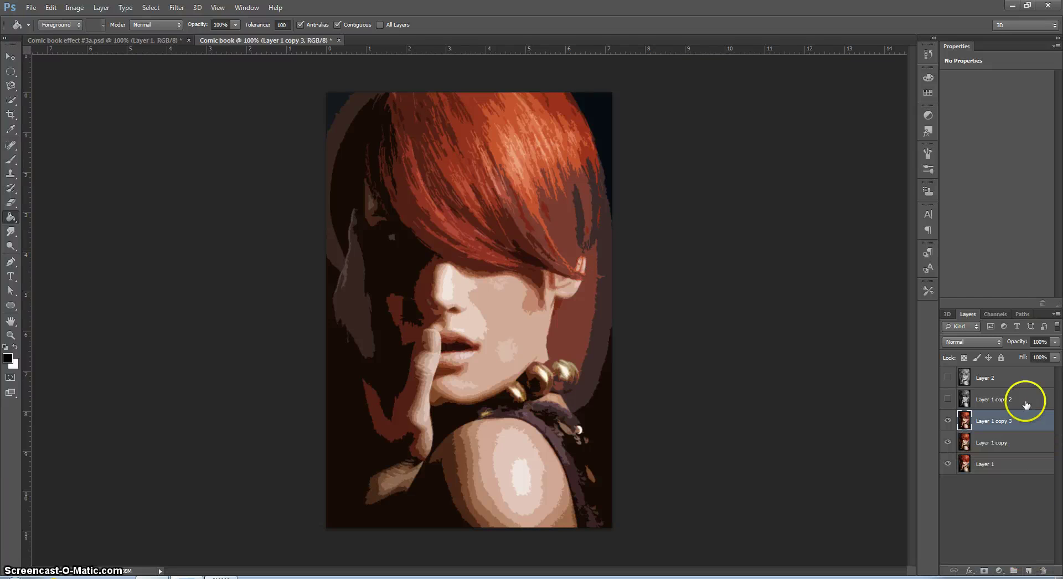
left_click(998, 341)
left_click(985, 197)
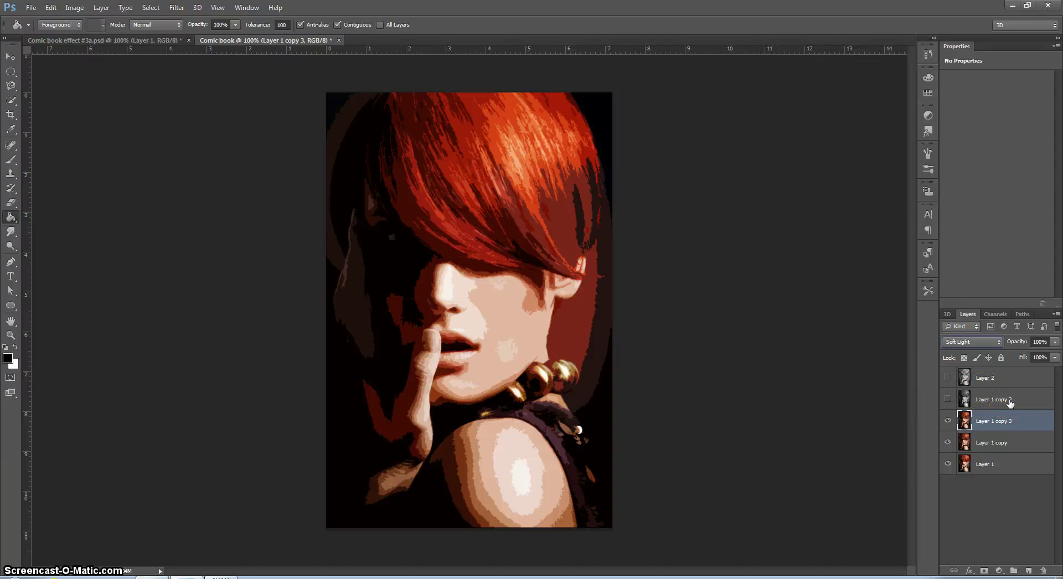
left_click(966, 399)
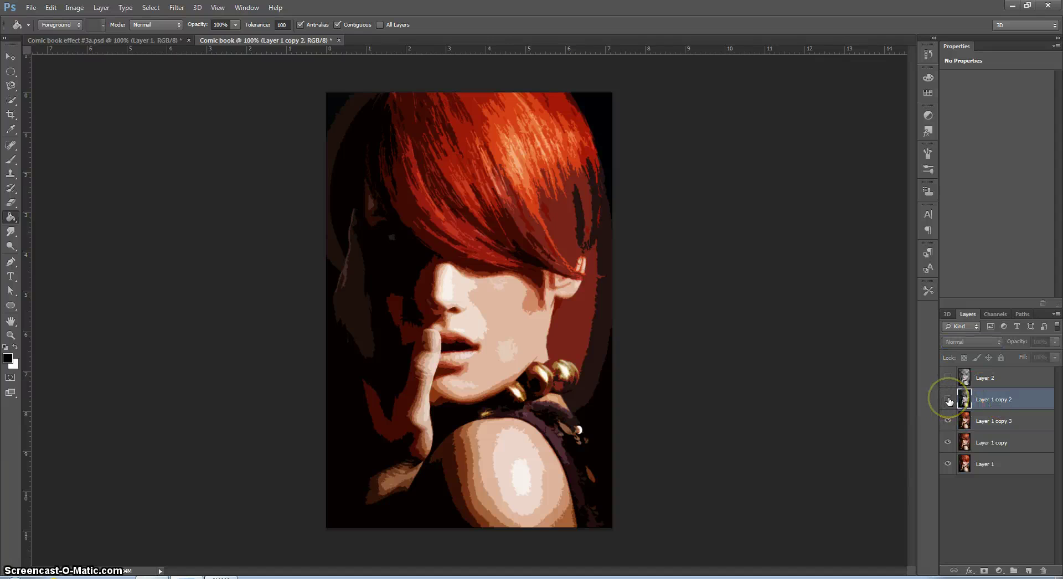
Show Layer 1 copy 2 and apply the Poster Edges filter (1, 1, 1) to it.
left_click(947, 399)
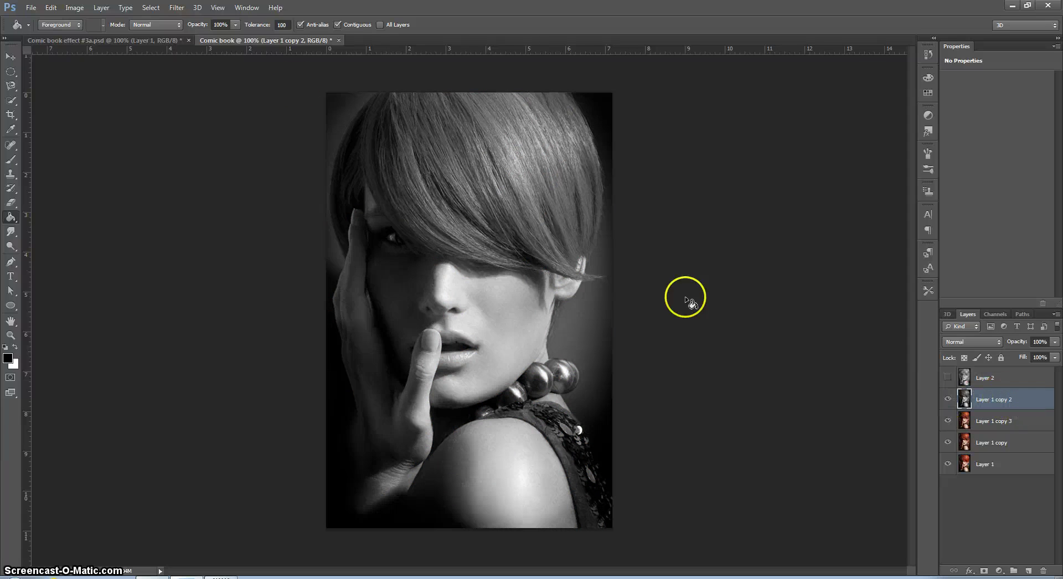
left_click(185, 9)
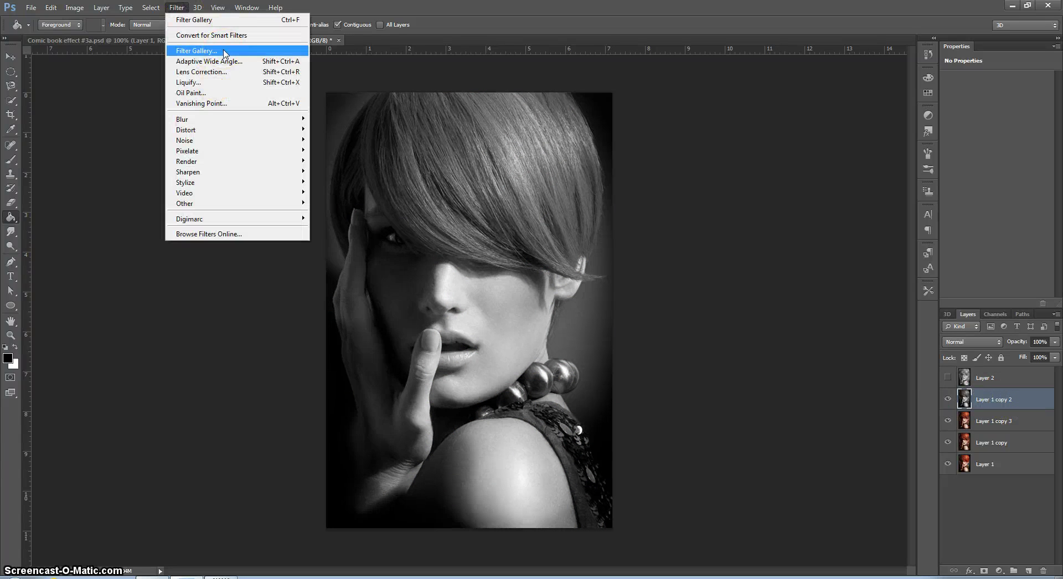
left_click(225, 53)
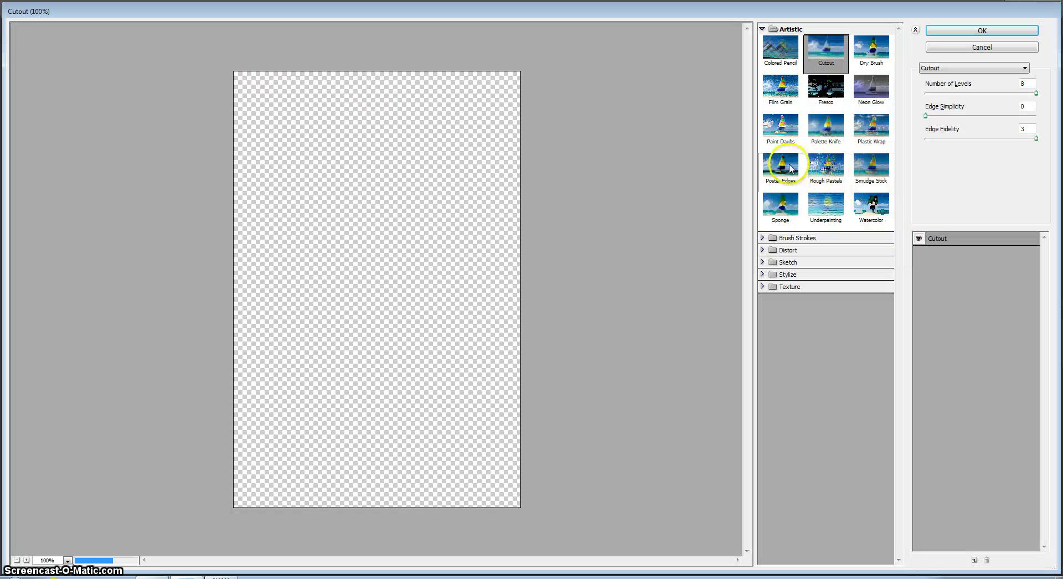
left_click(789, 168)
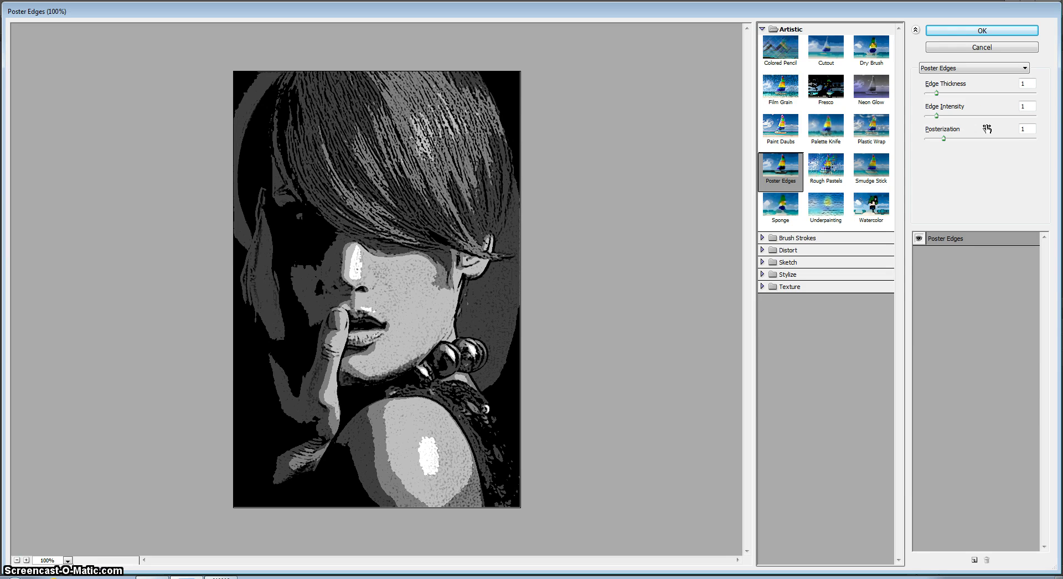
left_click(988, 31)
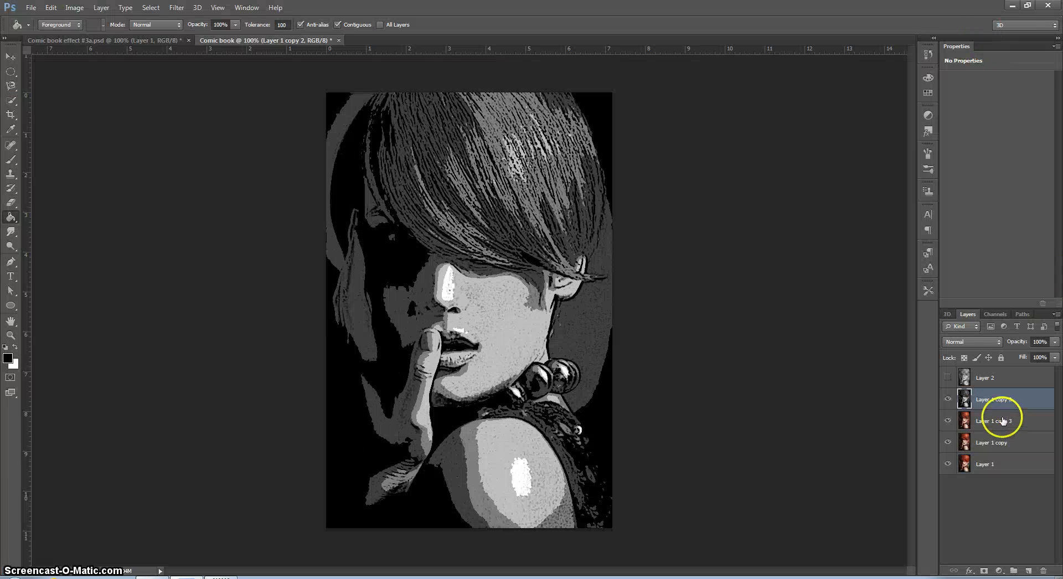
Blend Layer 1 copy 2 in Multiply and apply Levels with white input 150.
left_click(977, 344)
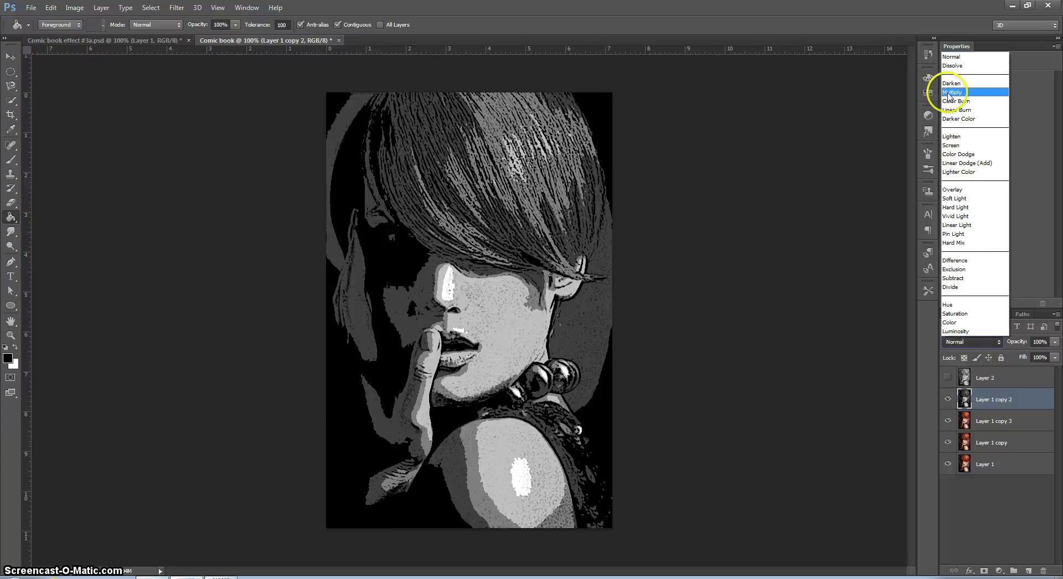
left_click(944, 93)
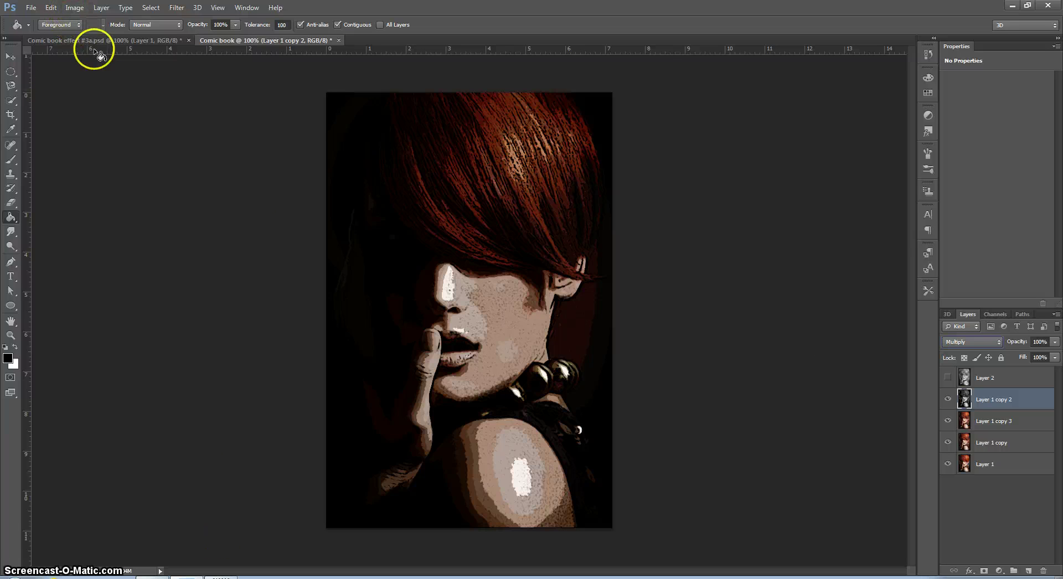
left_click(79, 10)
mouse_move(94, 36)
left_click(211, 48)
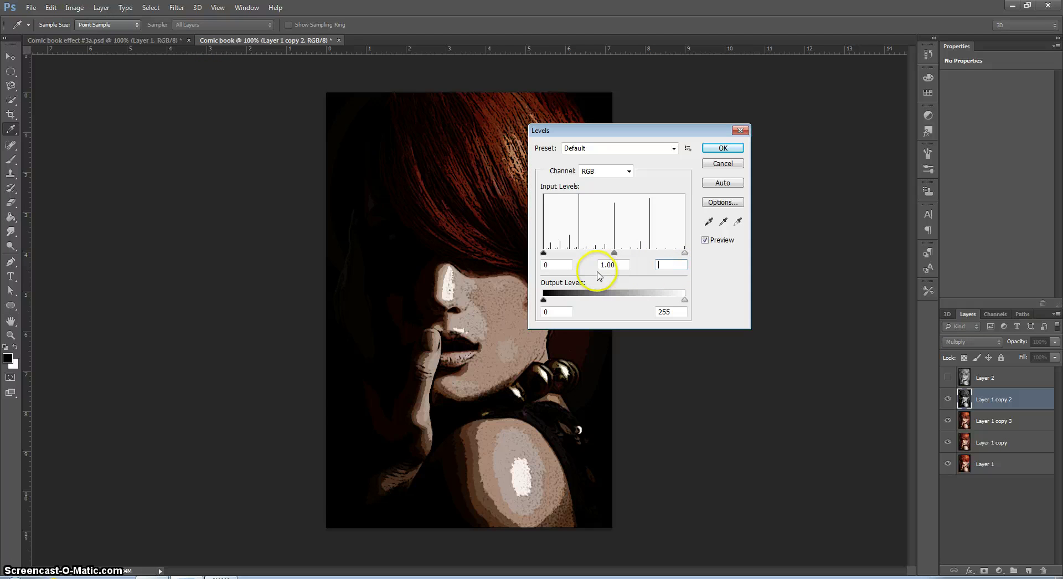
type("150")
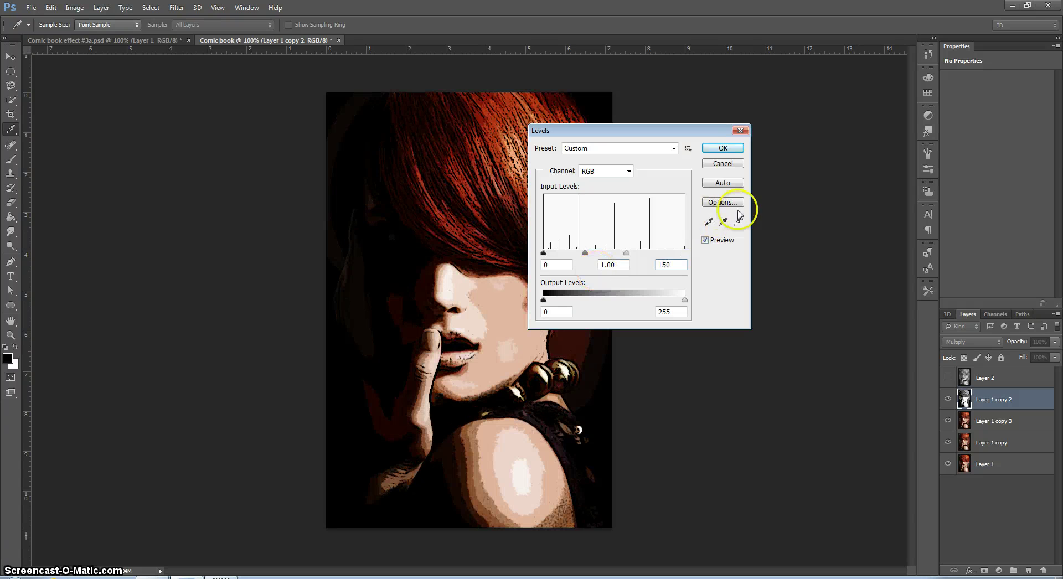
left_click(723, 148)
key("g")
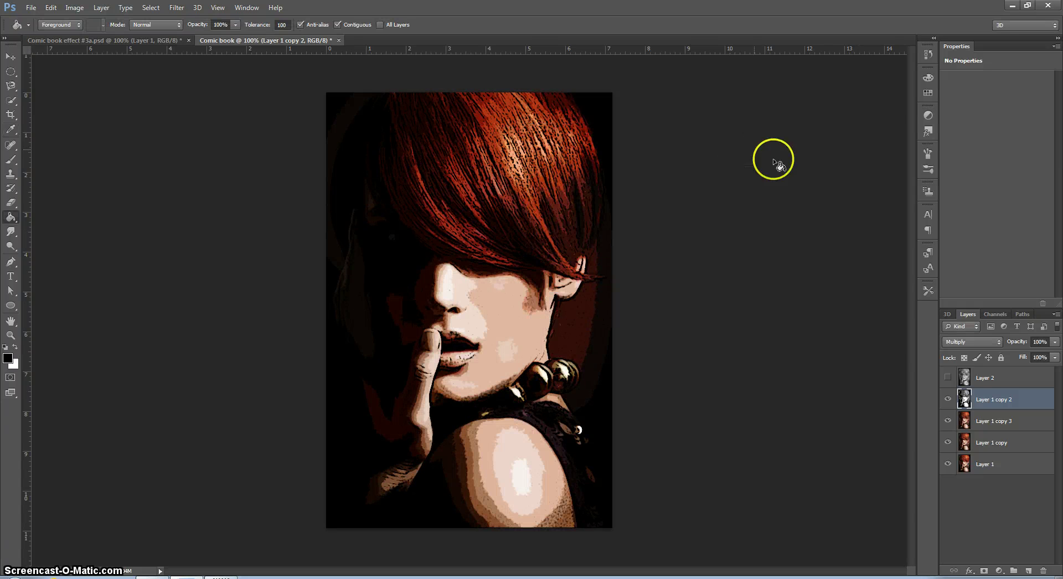
Show Layer 2, load its contents as a selection, and add a layer mask.
left_click(993, 379)
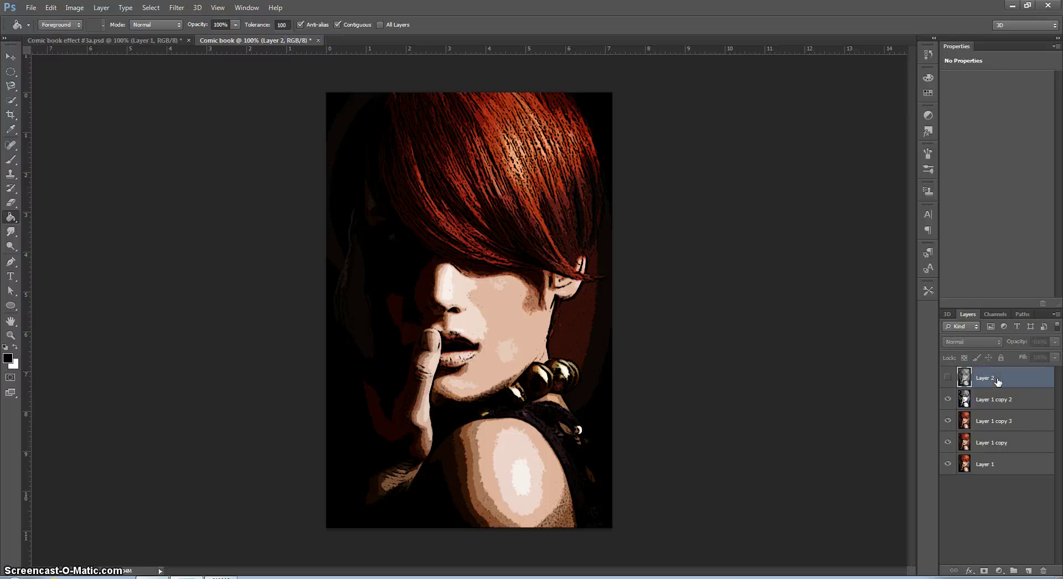
left_click(948, 379)
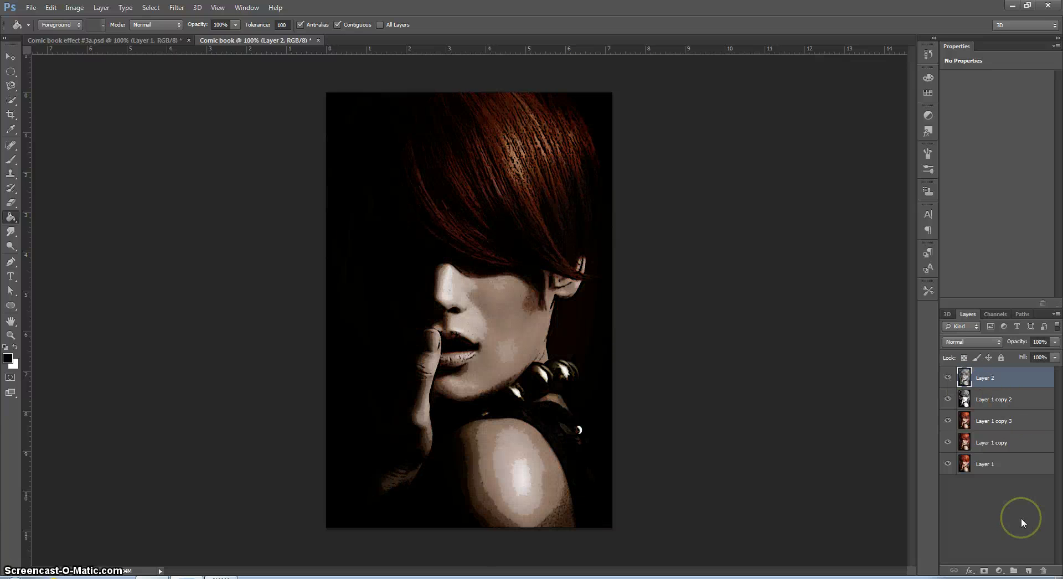
left_click(965, 377, "ctrl")
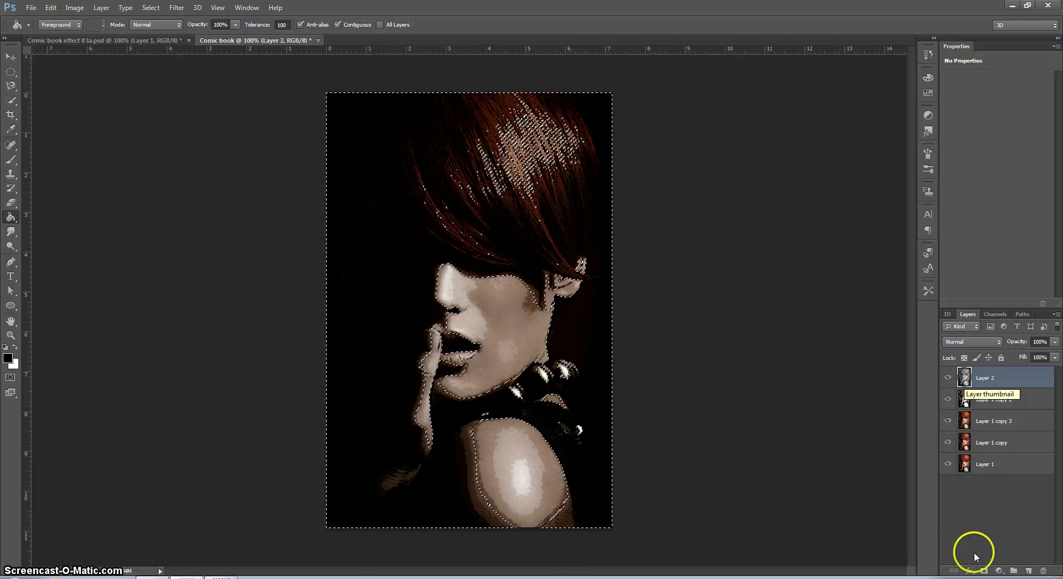
left_click(983, 570)
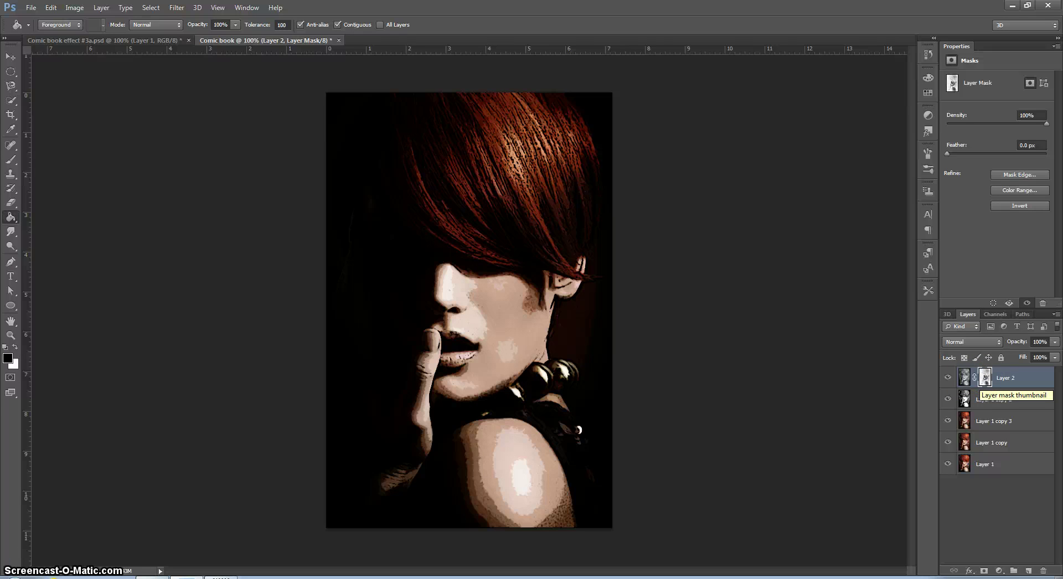
Apply the Color Halftone filter to Layer 2 and set its blend mode to Overlay.
left_click(178, 9)
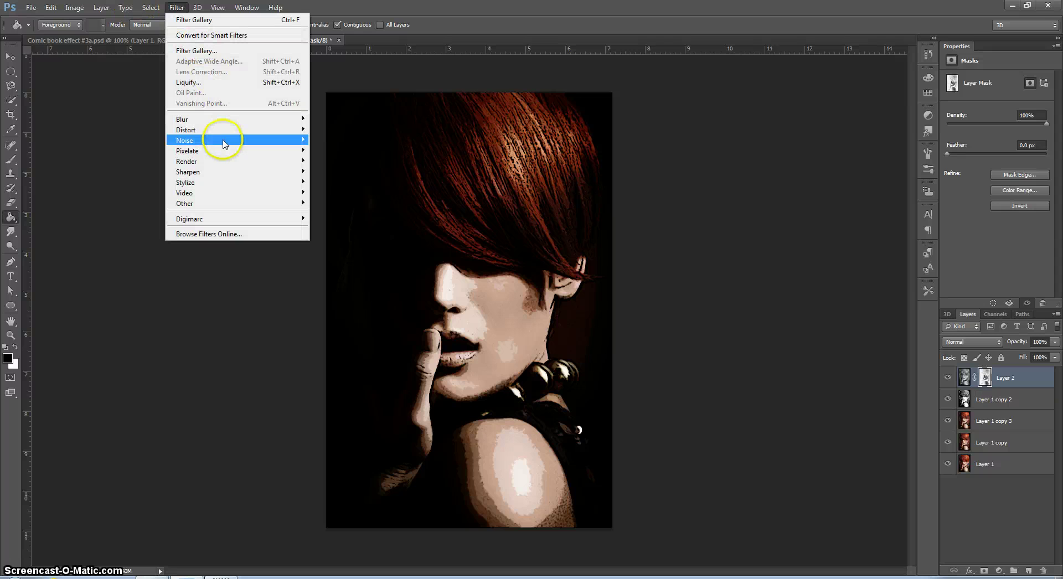
mouse_move(221, 150)
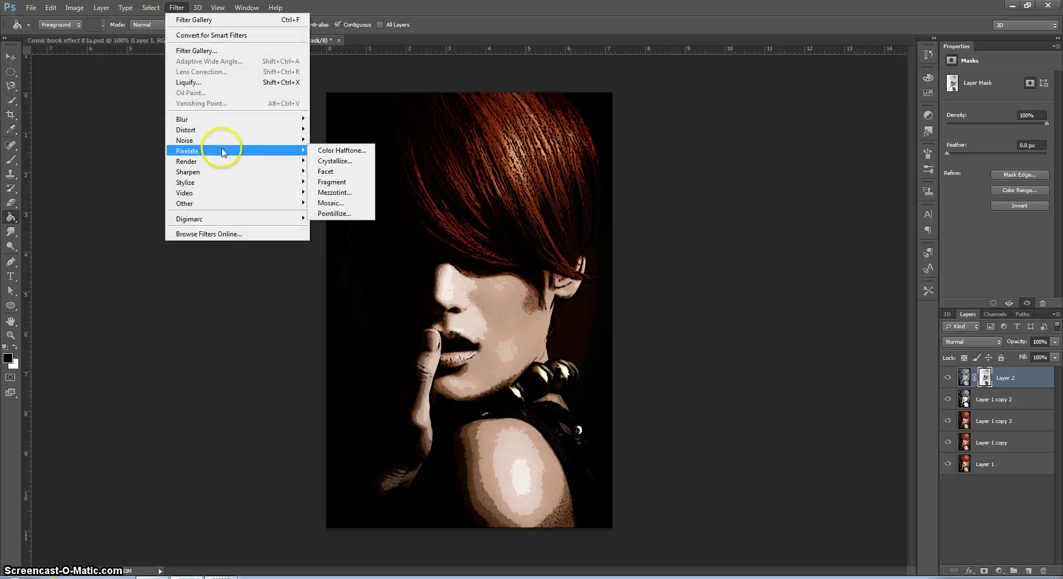
left_click(324, 150)
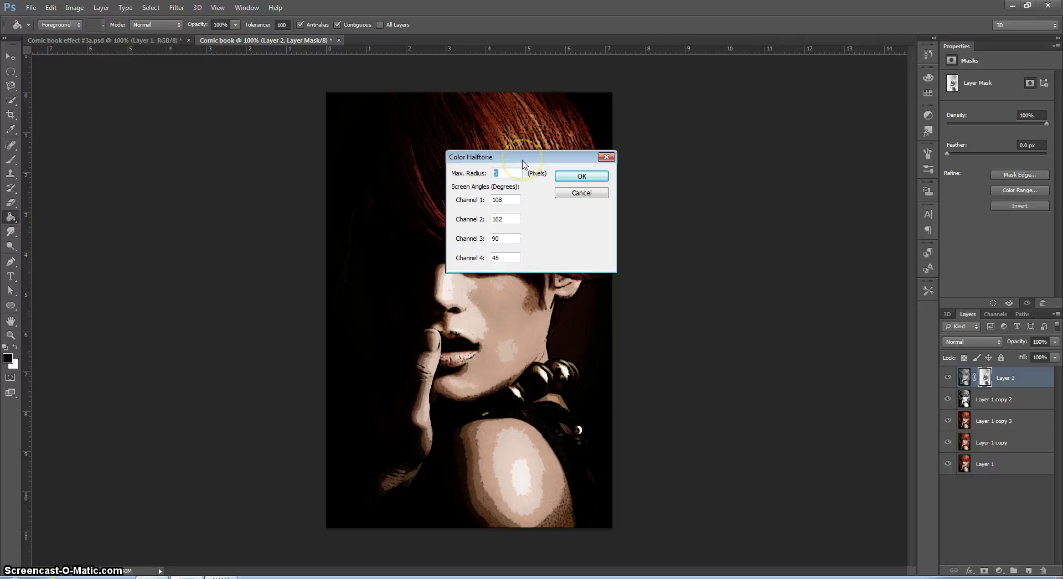
left_click(575, 177)
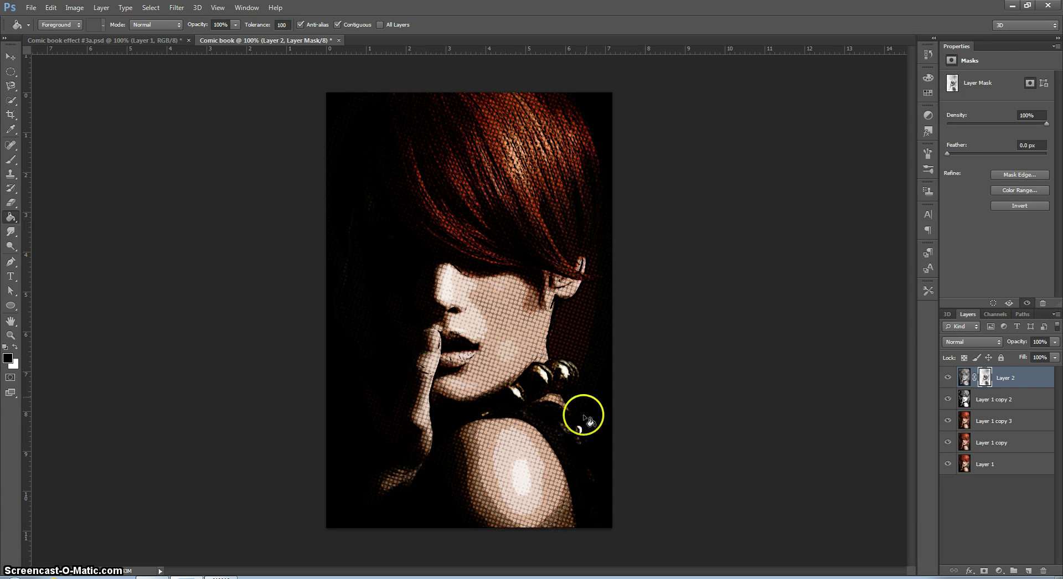
left_click(999, 343)
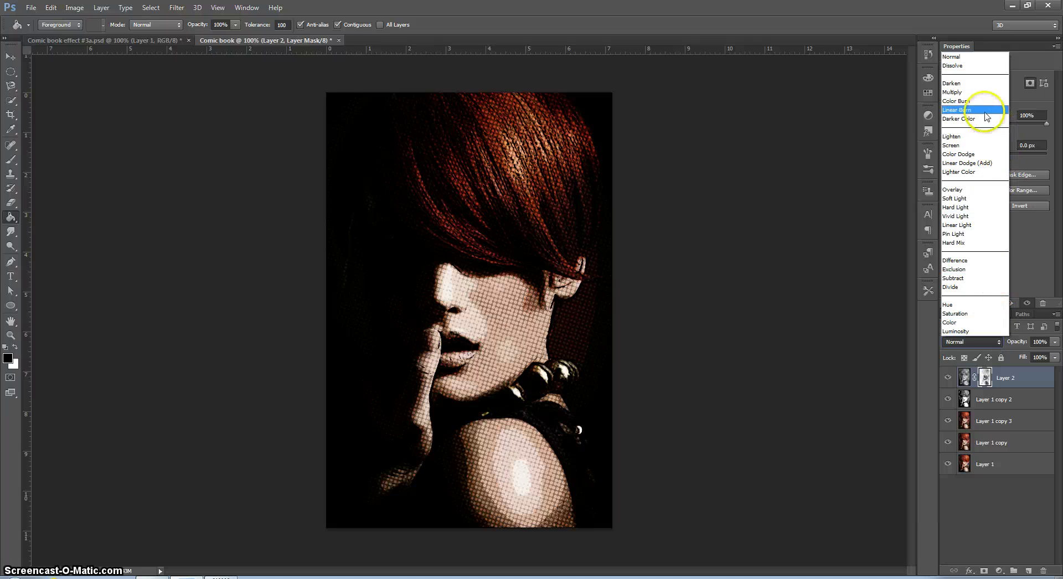
left_click(980, 191)
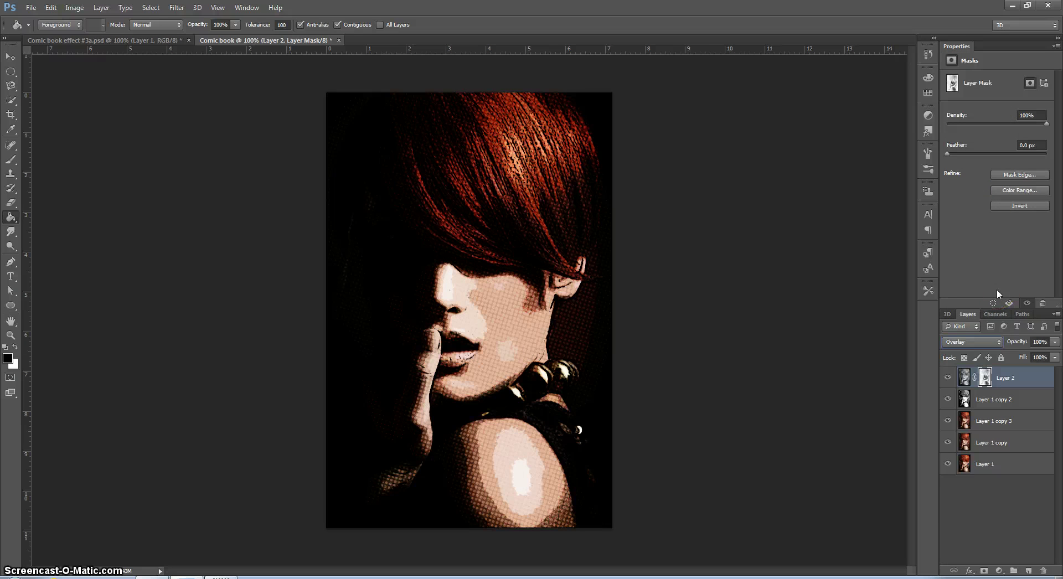